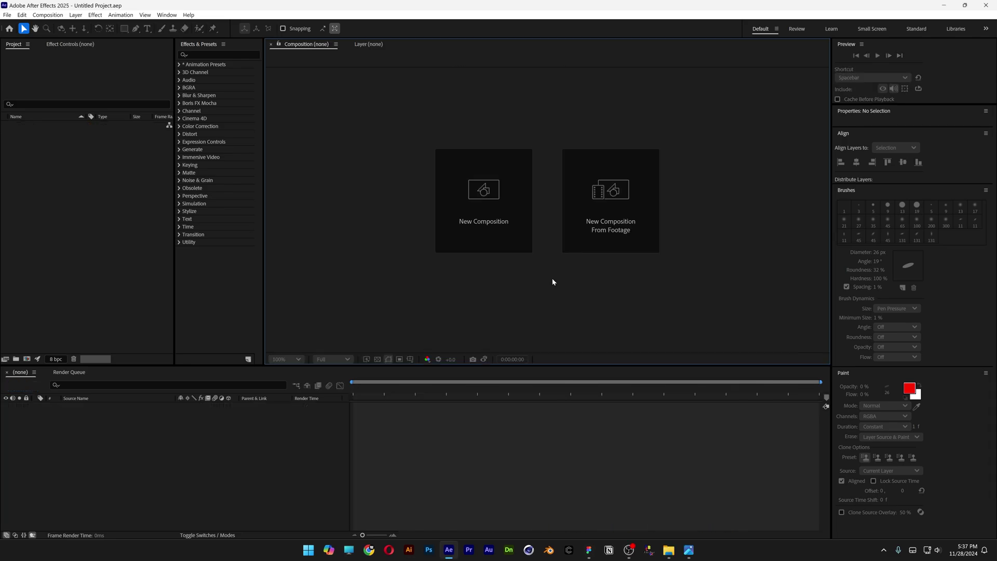
Start a new composition using the HD 1920×1080 29.97 fps preset
click(509, 232)
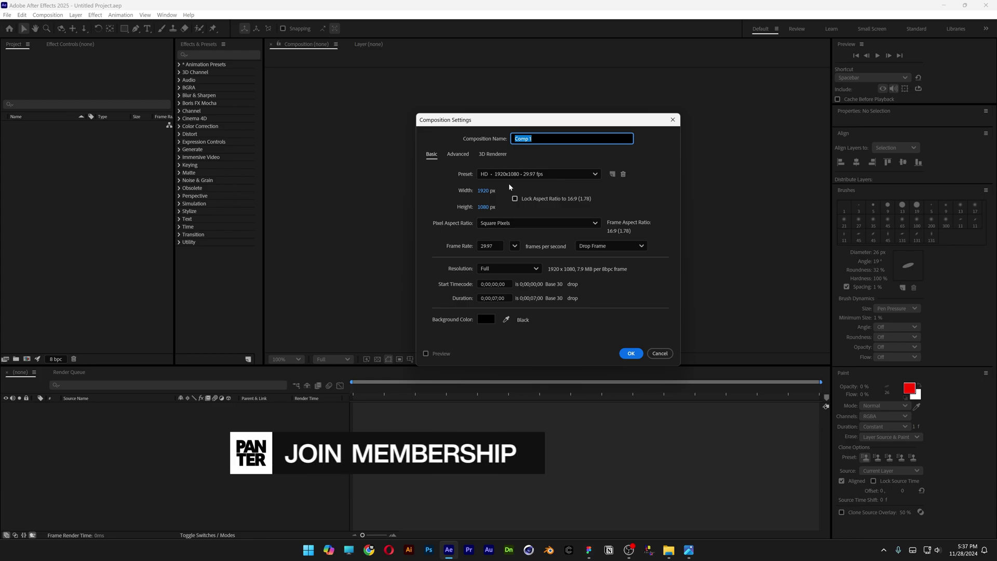
click(537, 174)
click(522, 218)
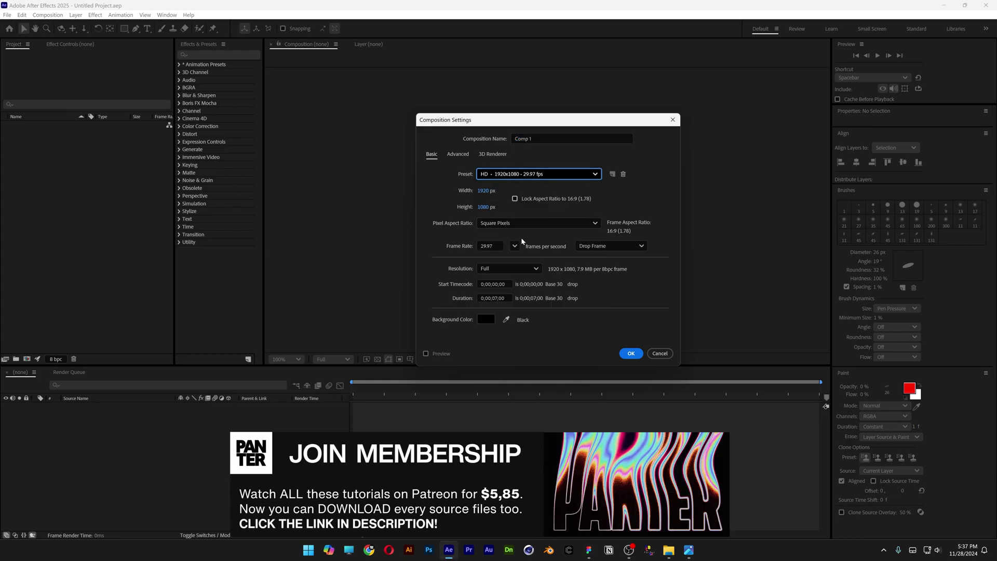
Create Comp 1 and set the Pen tool's shape fill to None
click(631, 353)
click(136, 28)
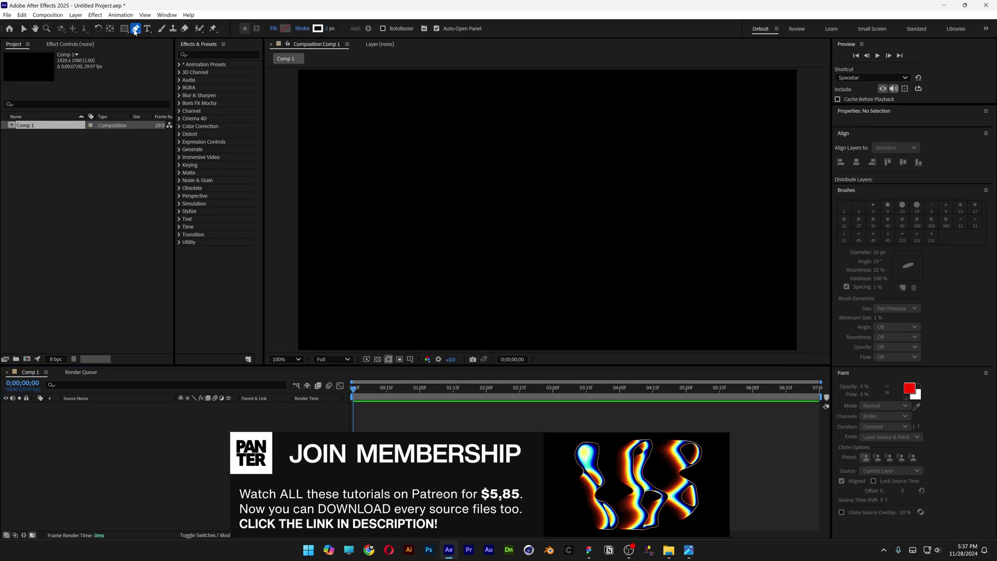
click(273, 29)
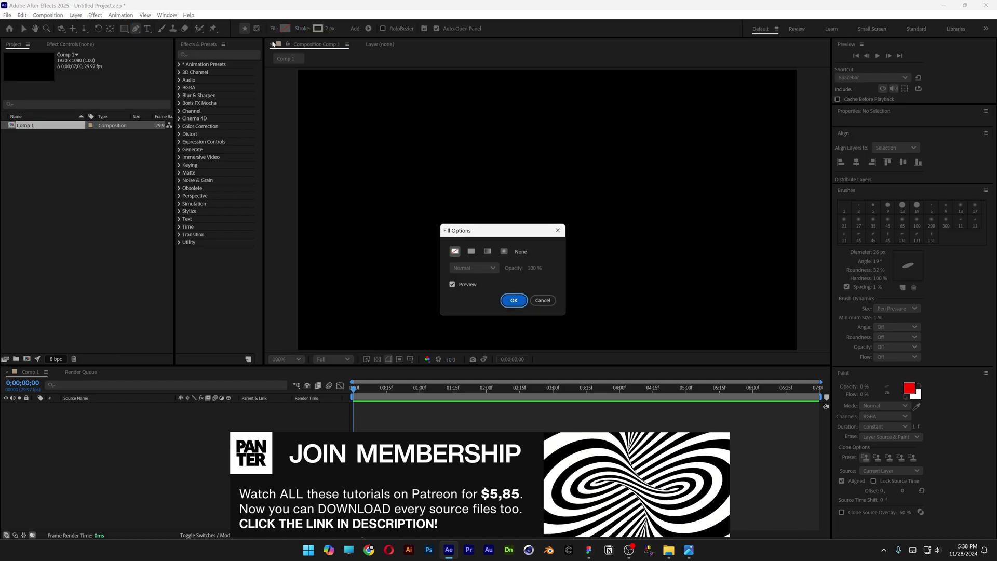
click(455, 251)
click(513, 300)
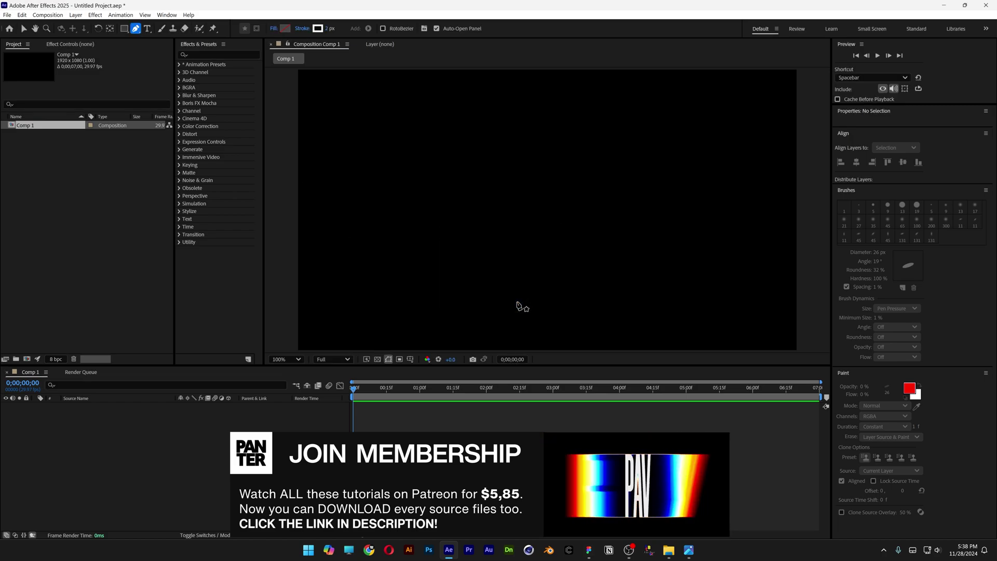
Set the Pen tool's stroke to Solid Color
click(318, 29)
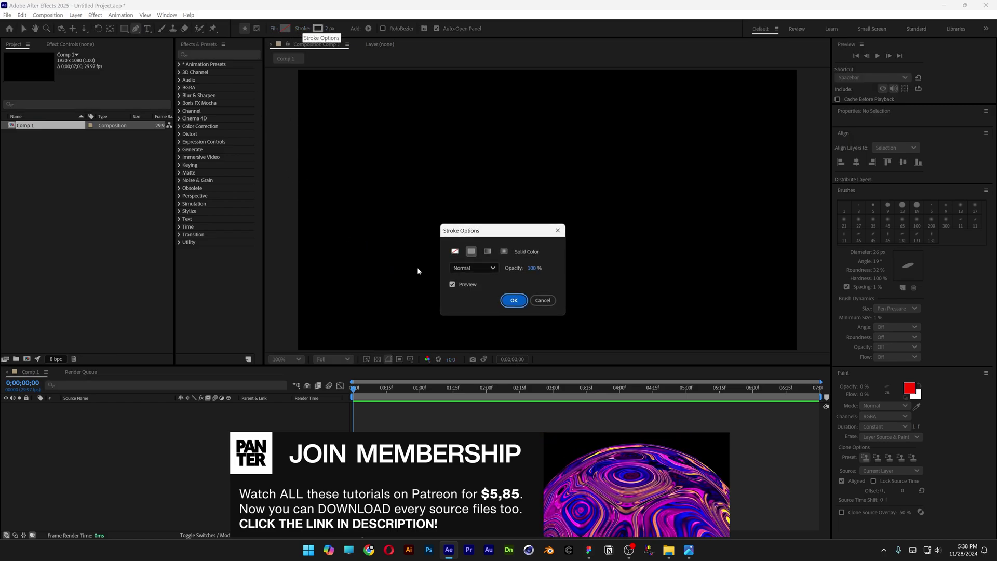
click(471, 253)
click(513, 300)
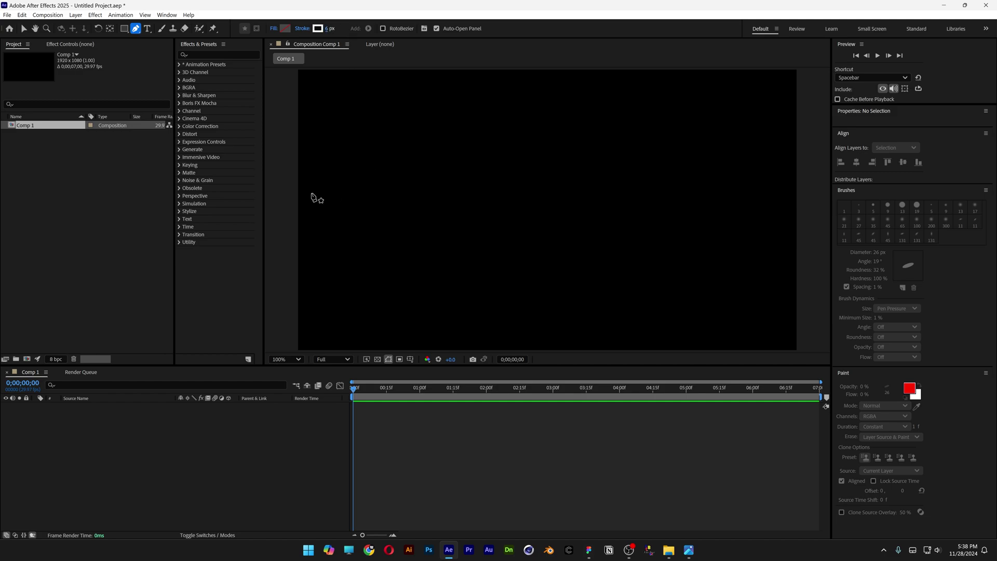
Draw a horizontal line from the left edge to the right edge of Comp 1
click(277, 200)
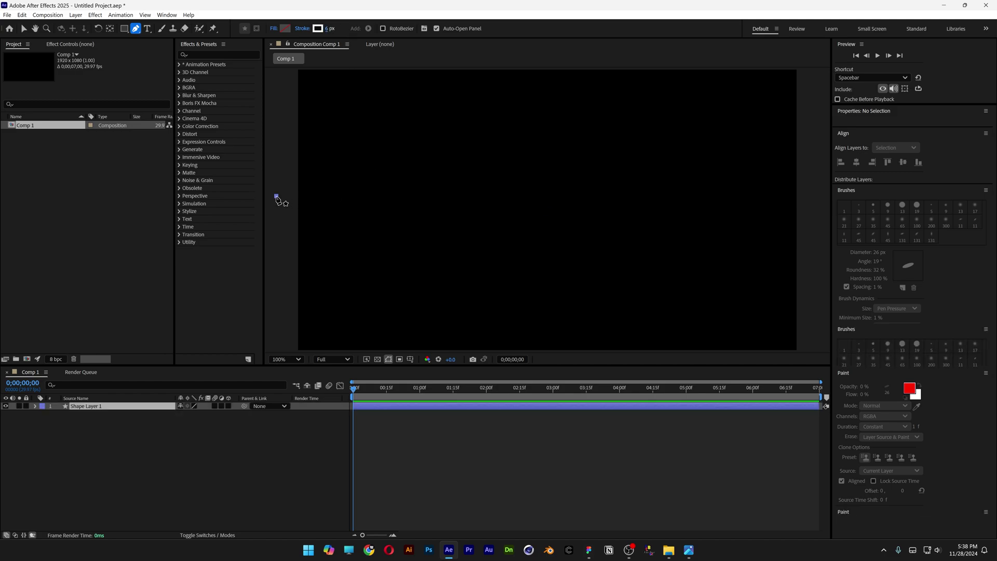
click(814, 207)
key(v)
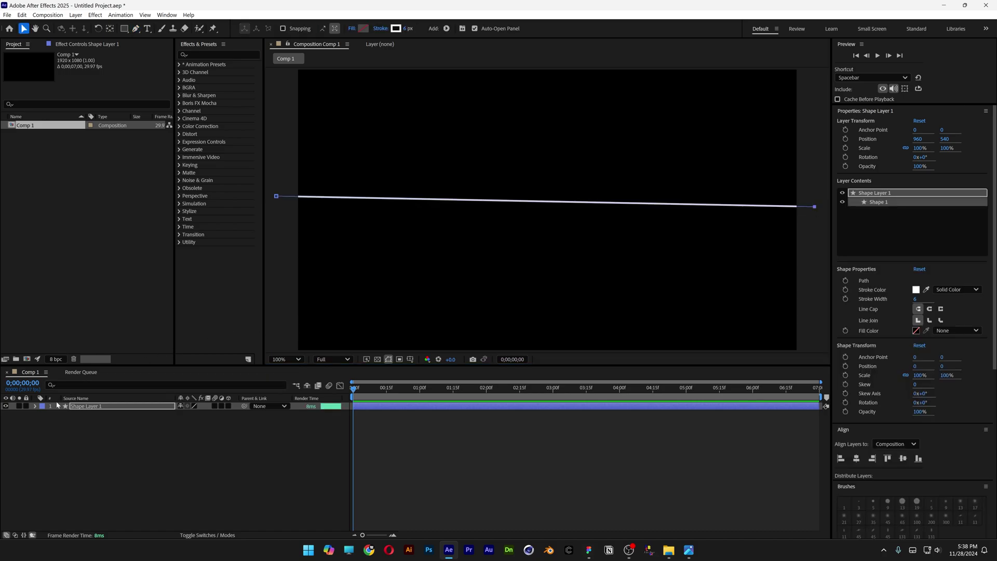
Add Wiggle Paths to Shape Layer 1's contents
click(41, 407)
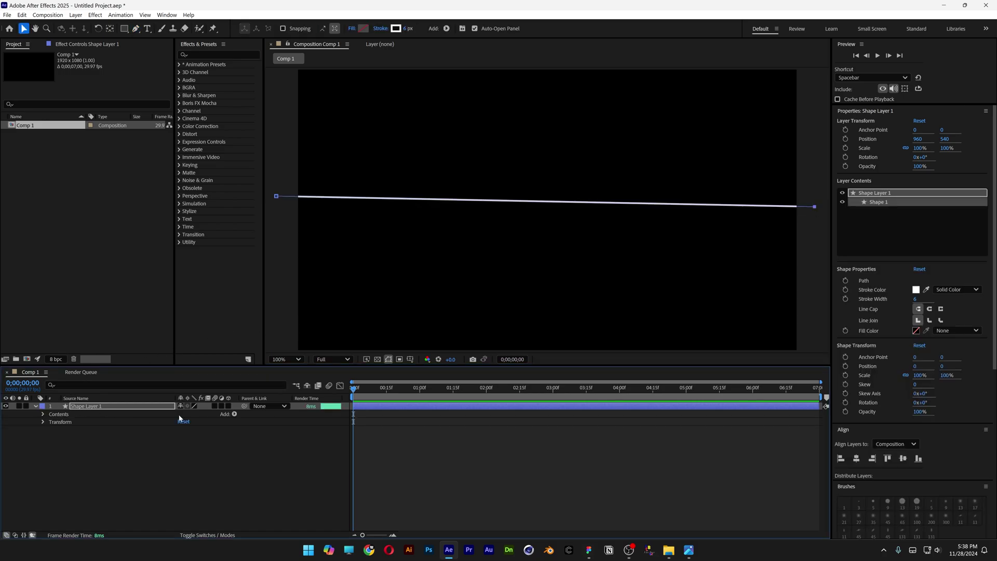
click(234, 414)
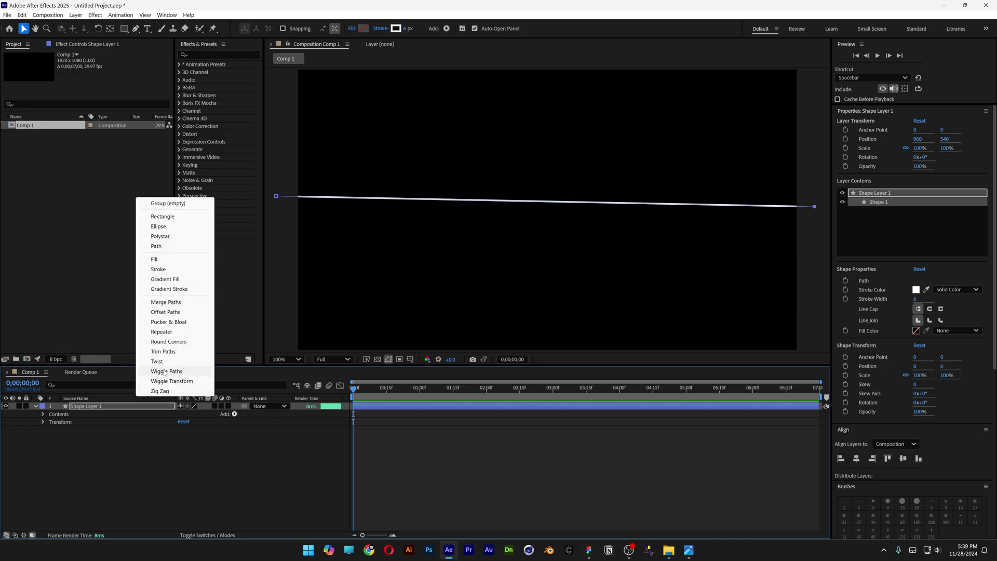
click(190, 371)
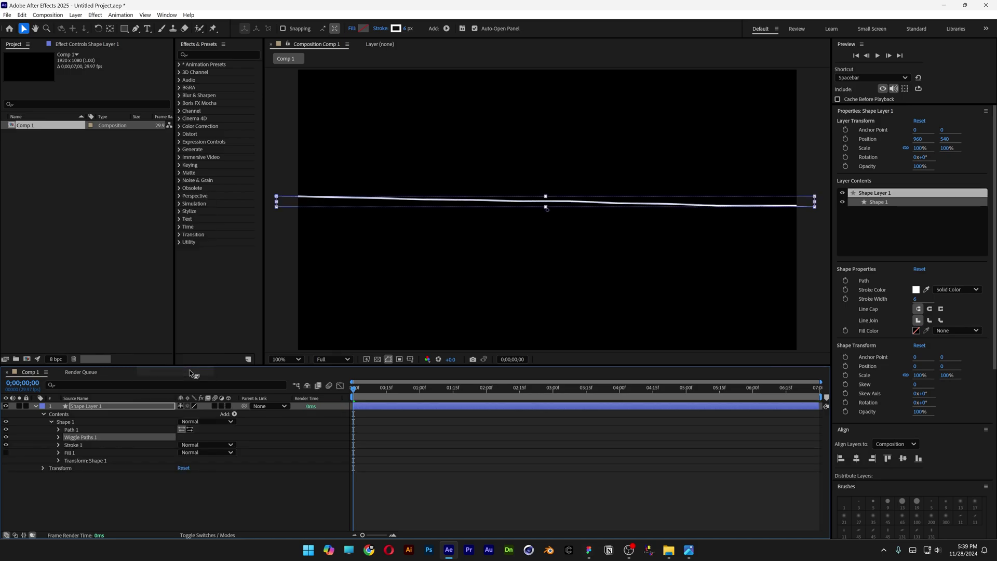
Give Wiggle Paths 1 a Size of 1000, Smooth points and Detail 1
click(58, 437)
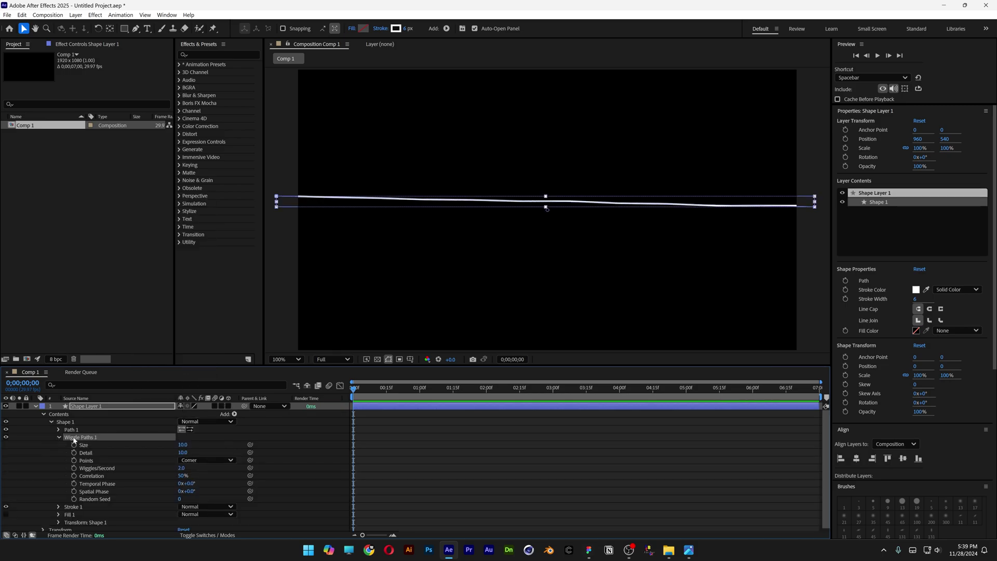
click(86, 445)
drag(183, 445, 344, 437)
click(182, 444)
text(100)
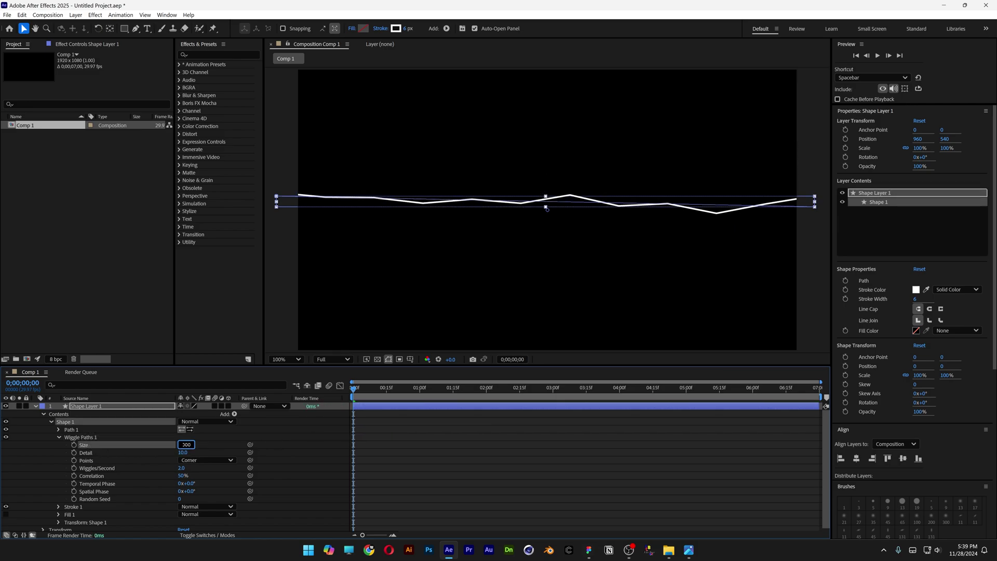
key(Return)
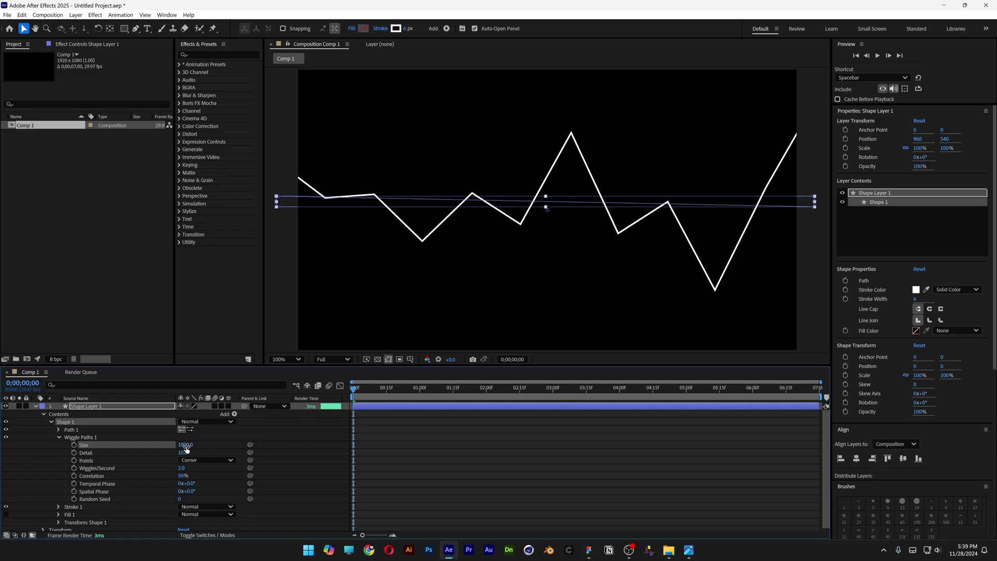
click(201, 460)
click(201, 480)
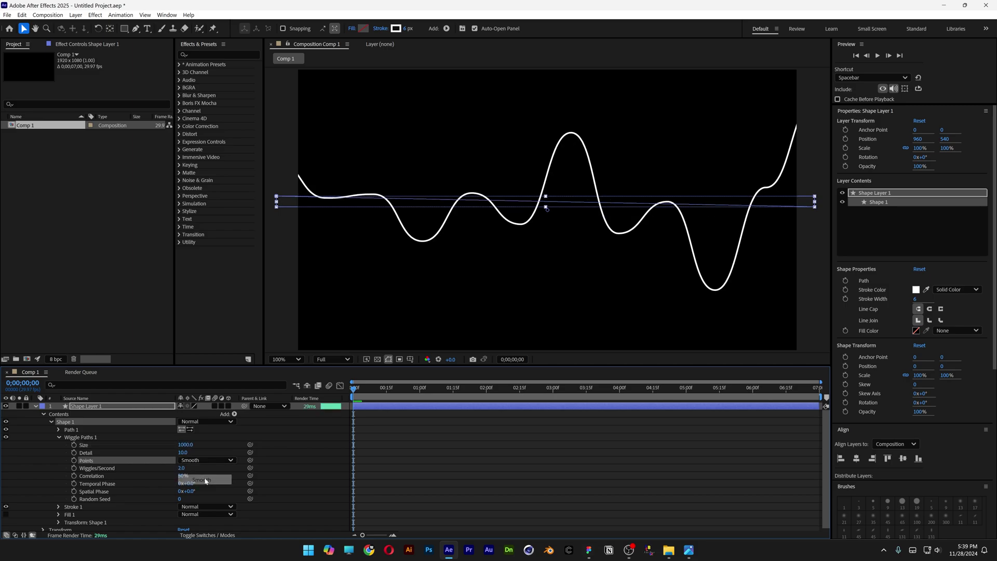
drag(184, 452, 181, 453)
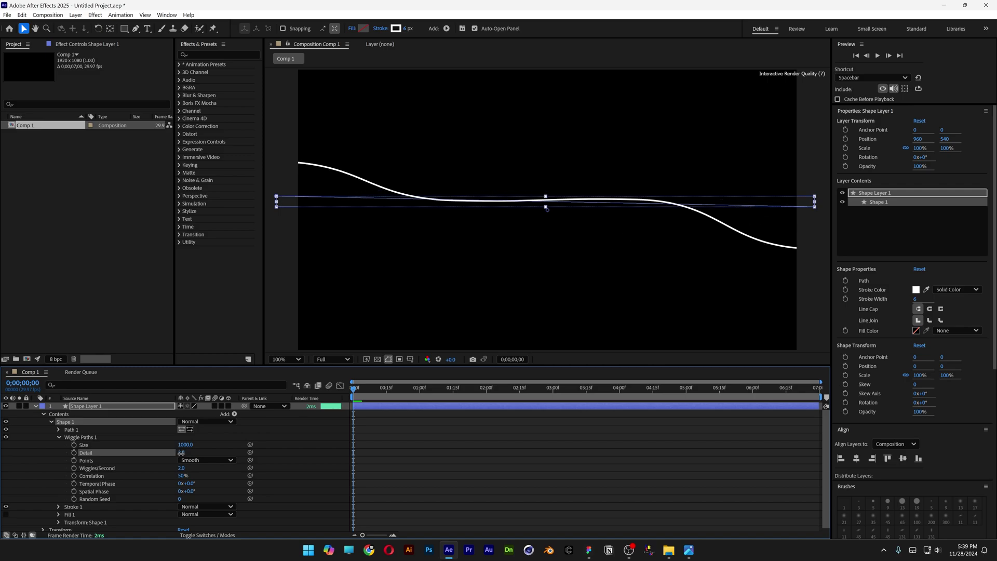
click(288, 451)
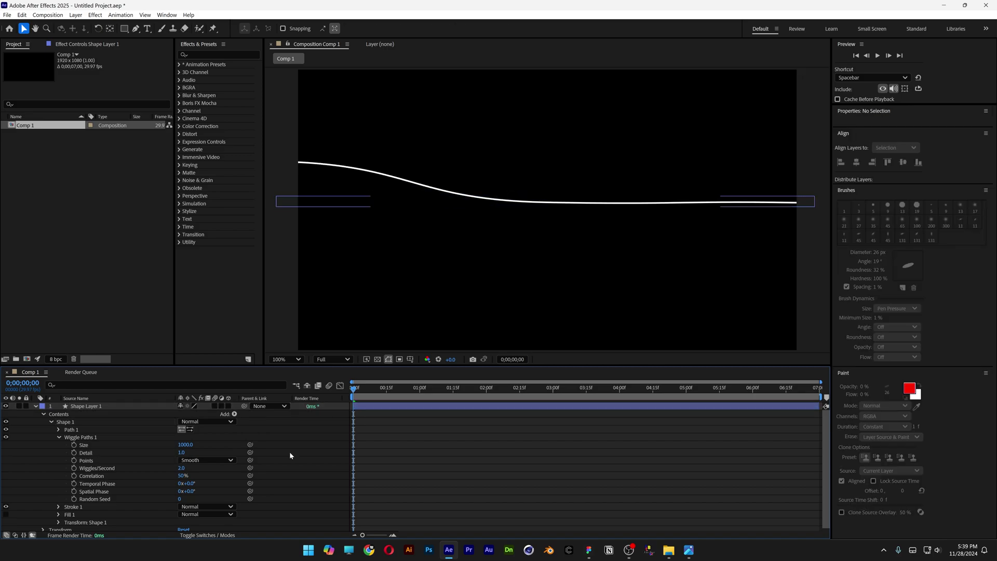
Preview the wave and slow Wiggles/Second to 0.5
key(space)
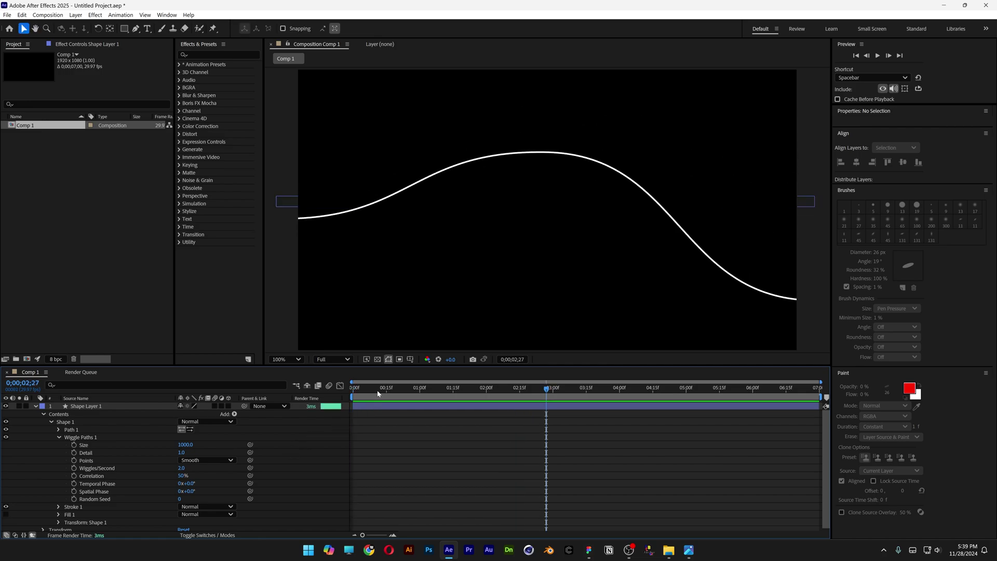
key(space)
click(118, 468)
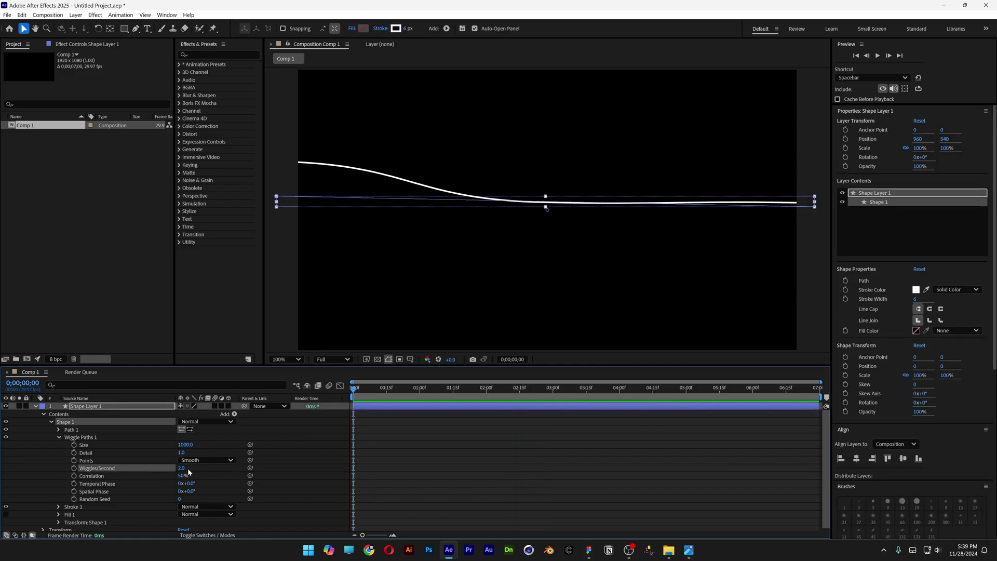
text(0)
key(Return)
key(space)
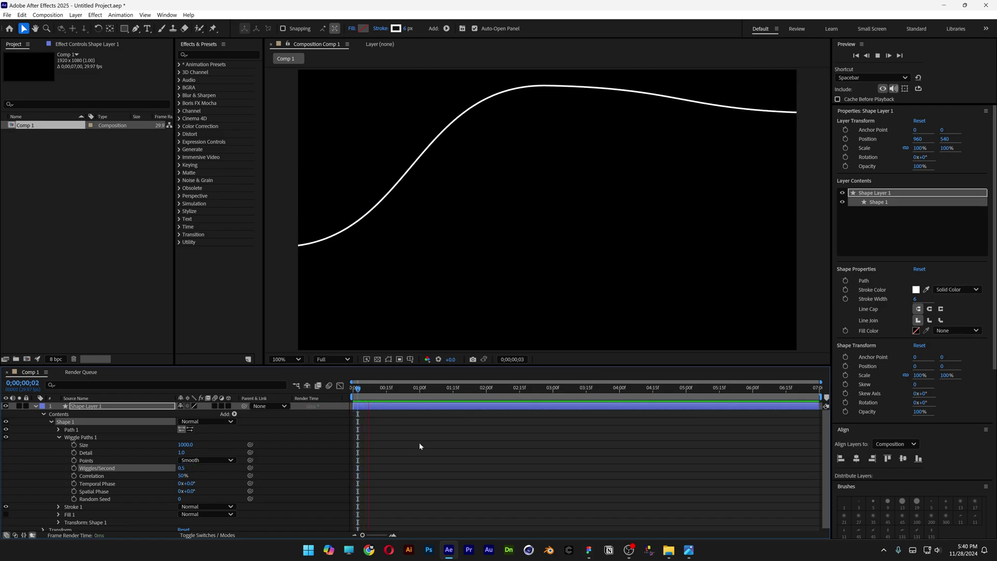
key(space)
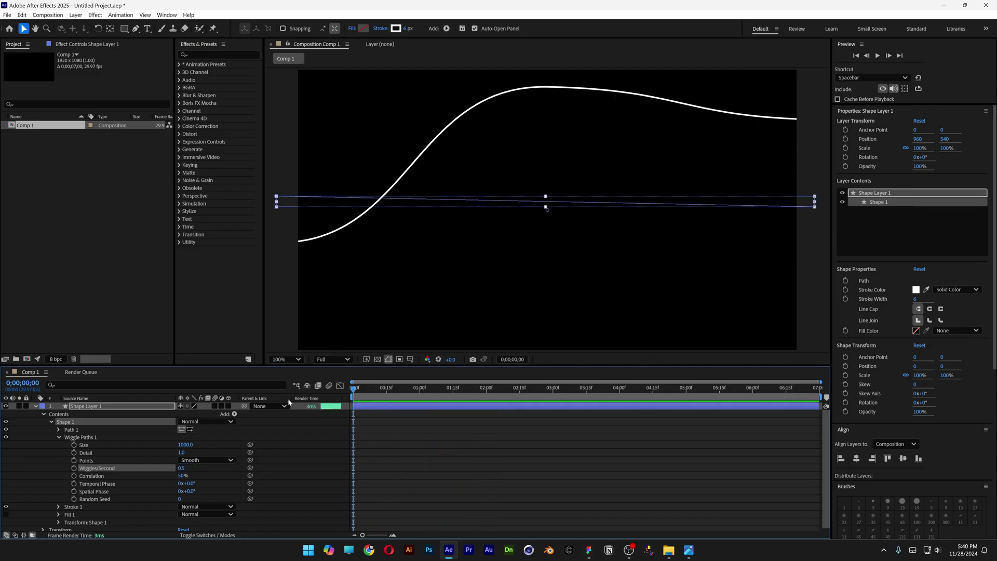
Set Temporal Phase to 2000° and Correlation to 18%, then preview
click(117, 485)
drag(191, 484, 271, 475)
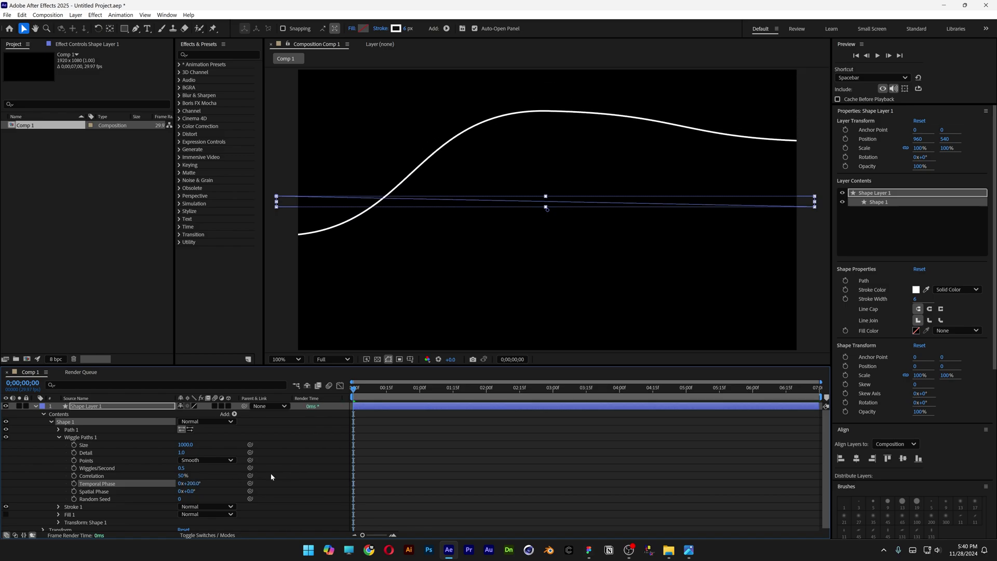
click(117, 475)
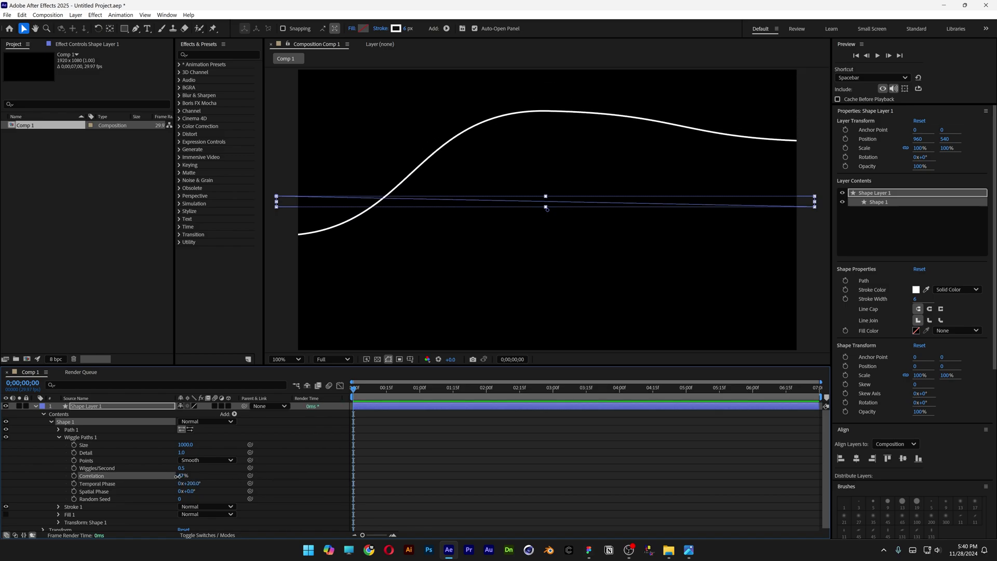
drag(179, 475, 167, 480)
click(394, 479)
key(space)
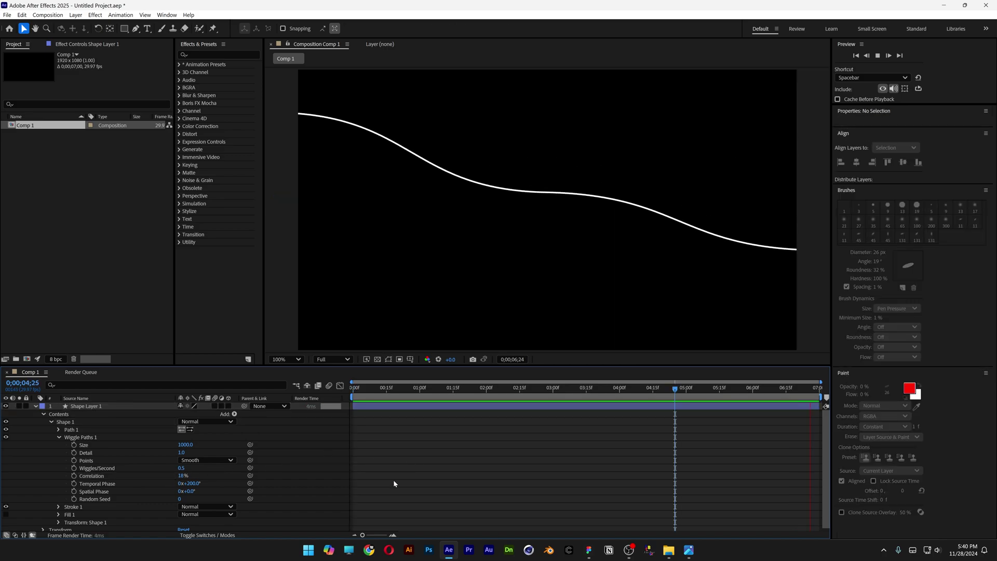
Find the Echo effect by searching 'echo' and apply it to Shape Layer 1
click(219, 55)
text(ec)
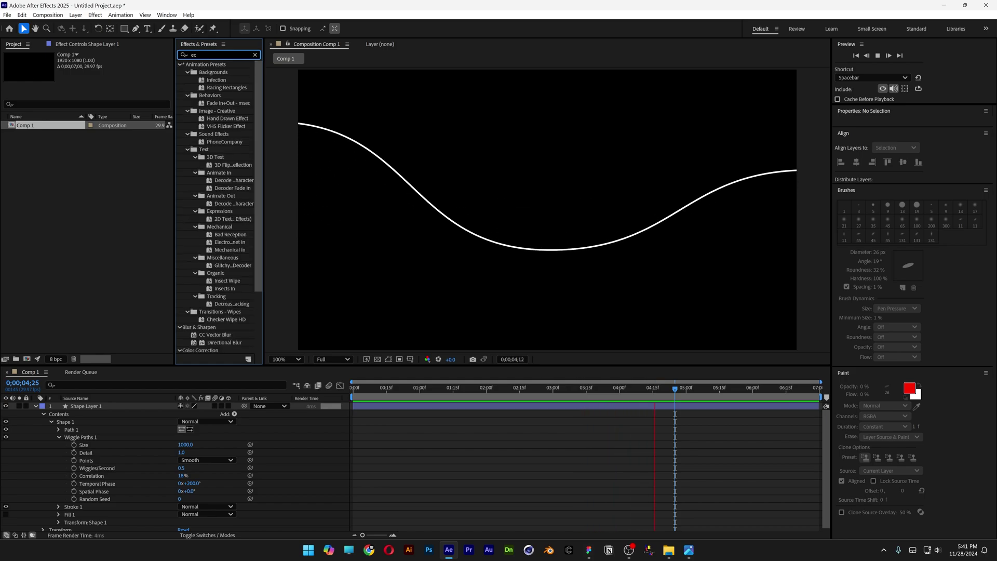
text(ho)
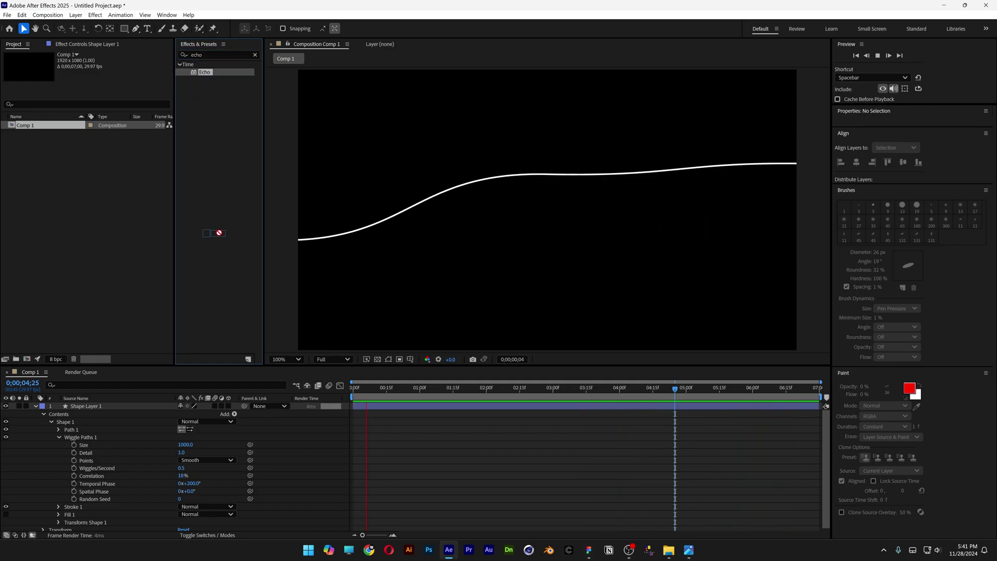
click(120, 405)
drag(119, 405, 119, 406)
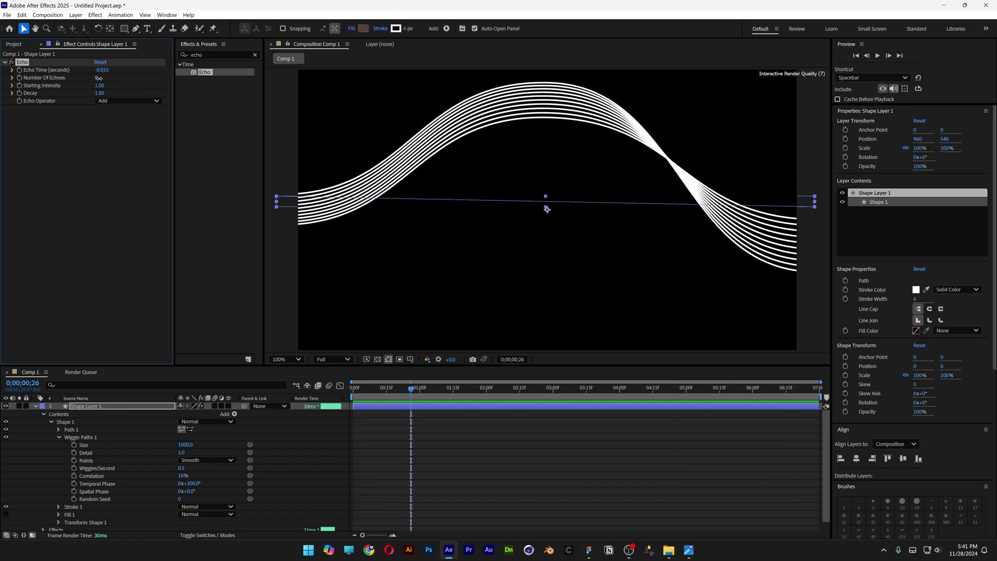
Replay the echoed wave from the start
click(359, 387)
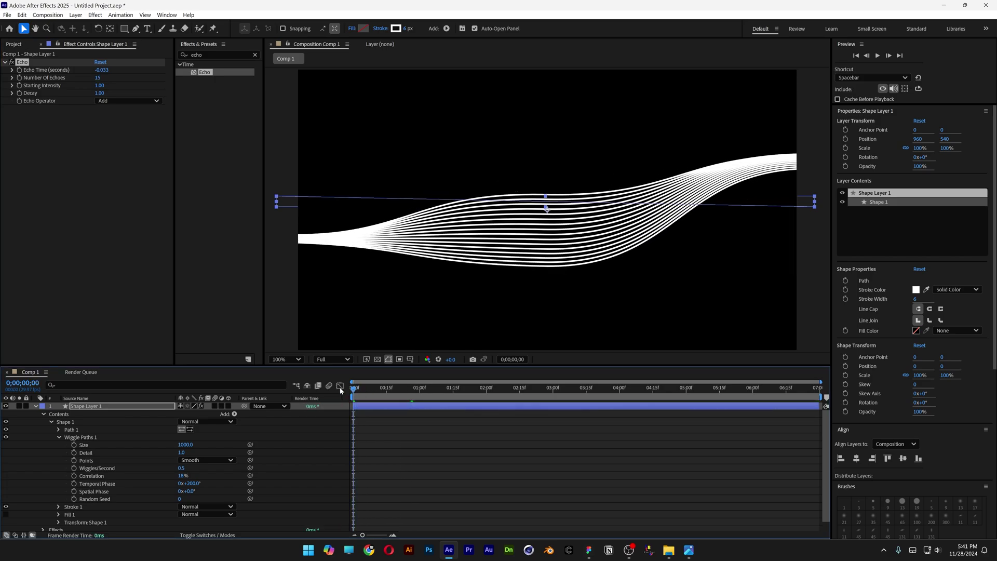
key(space)
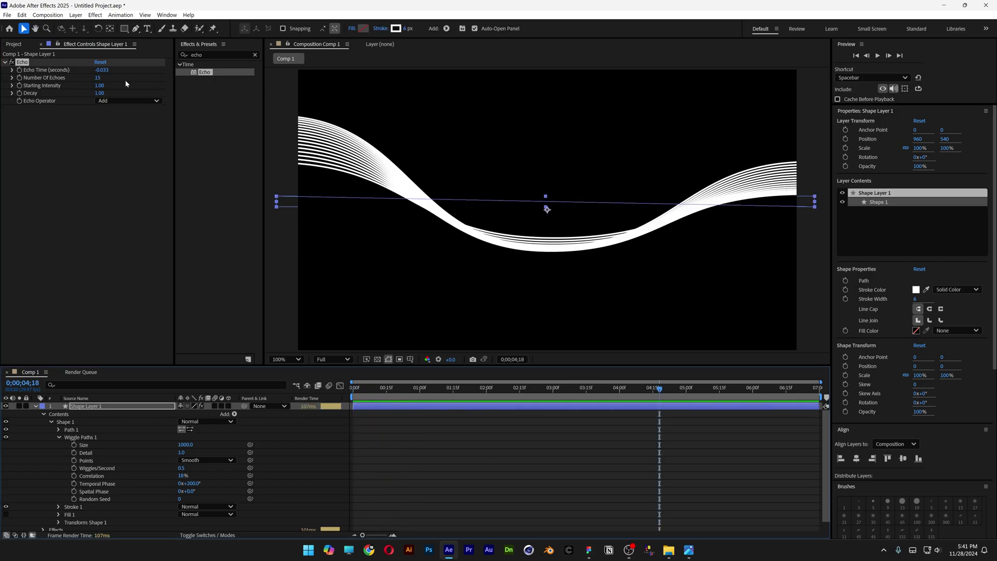
click(100, 78)
text(80)
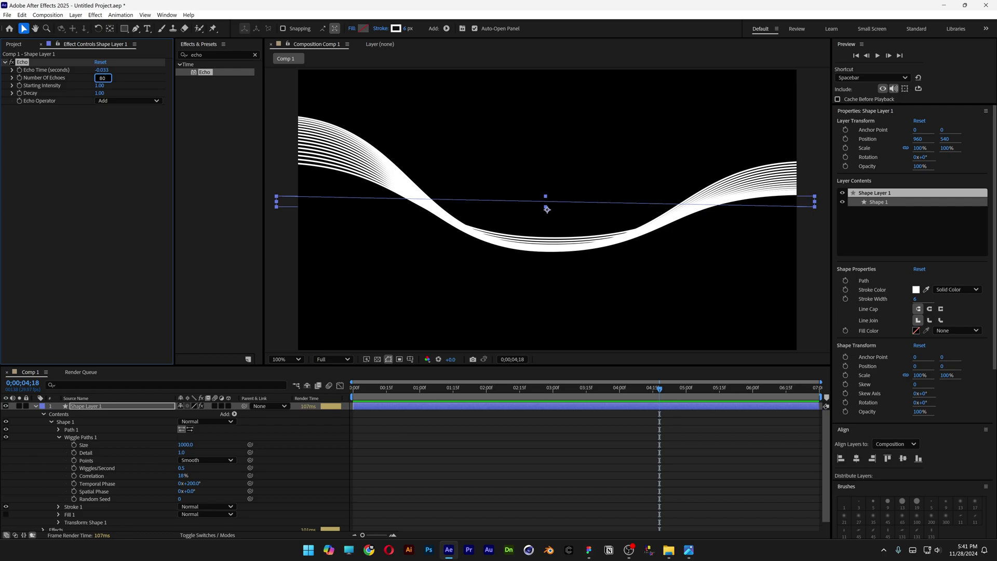
Set Echo to 80 echoes and 0.96 decay, checking a later frame
key(Return)
mouse_move(370, 387)
mouse_down()
mouse_move(485, 390)
mouse_move(468, 389)
mouse_up()
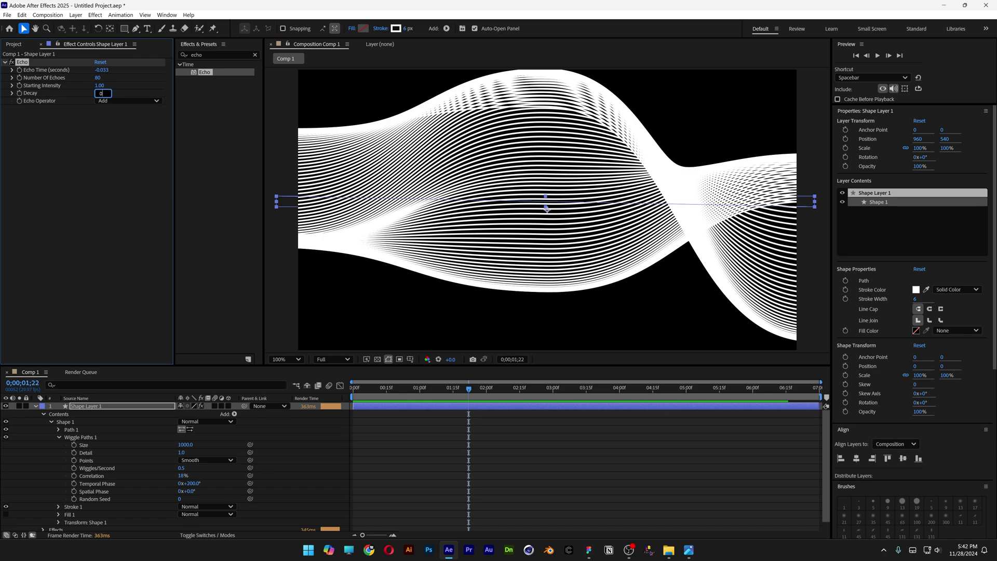
click(104, 93)
text(.9)
key(Return)
mouse_move(436, 389)
mouse_down()
mouse_move(395, 391)
mouse_move(612, 387)
mouse_up()
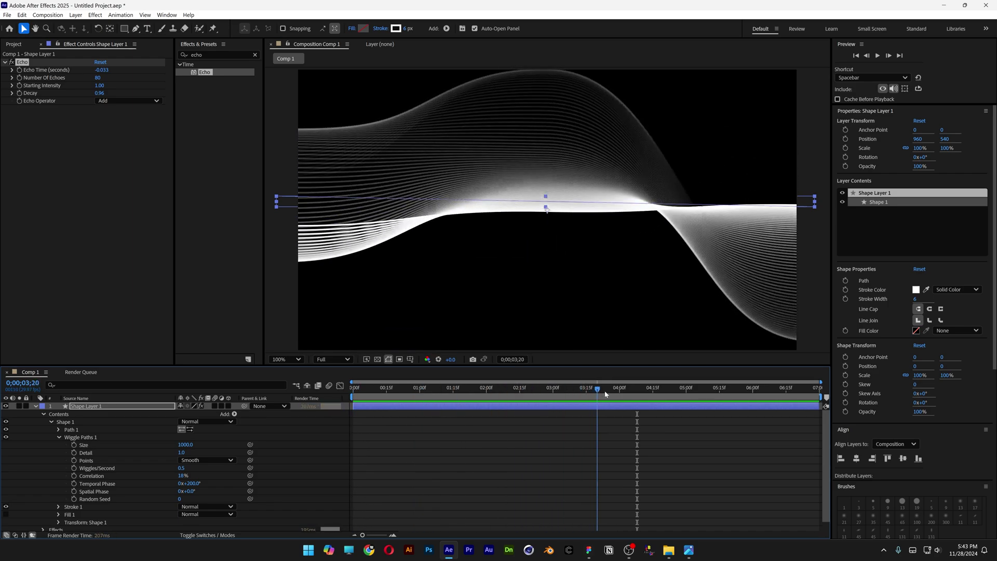
Add a Gradient Stroke to the shape and expand Gradient Stroke 1 down to its Colors
click(235, 415)
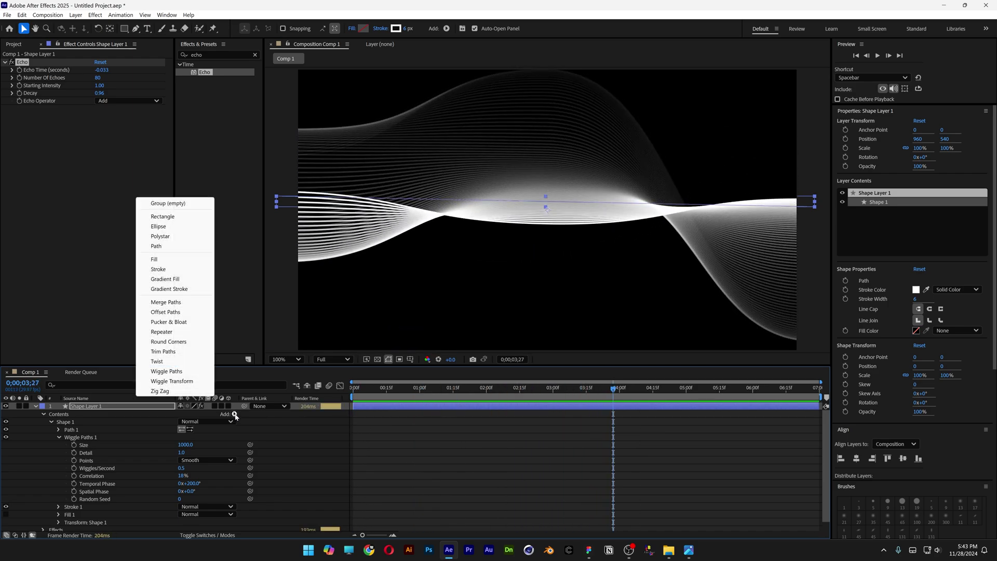
click(189, 290)
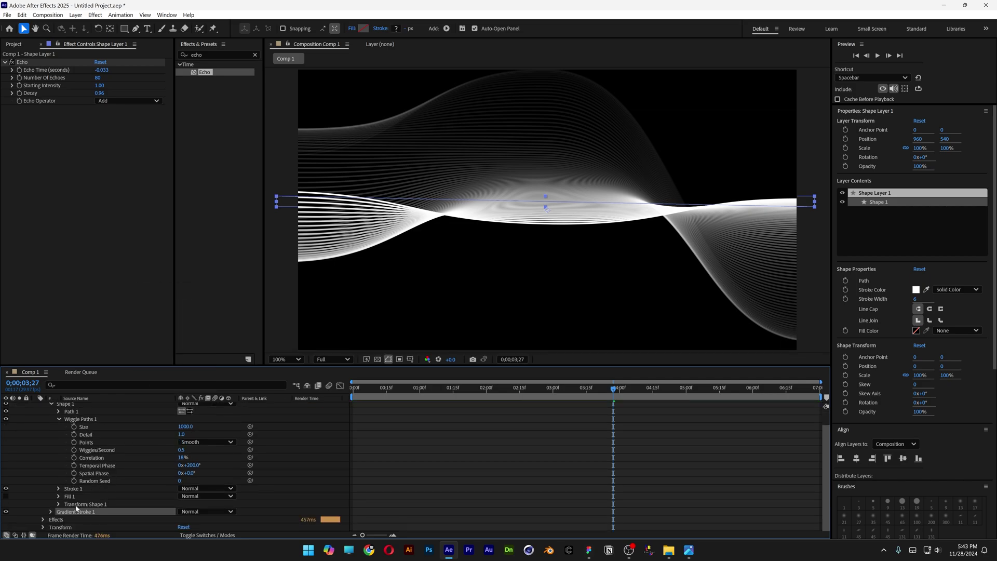
click(52, 512)
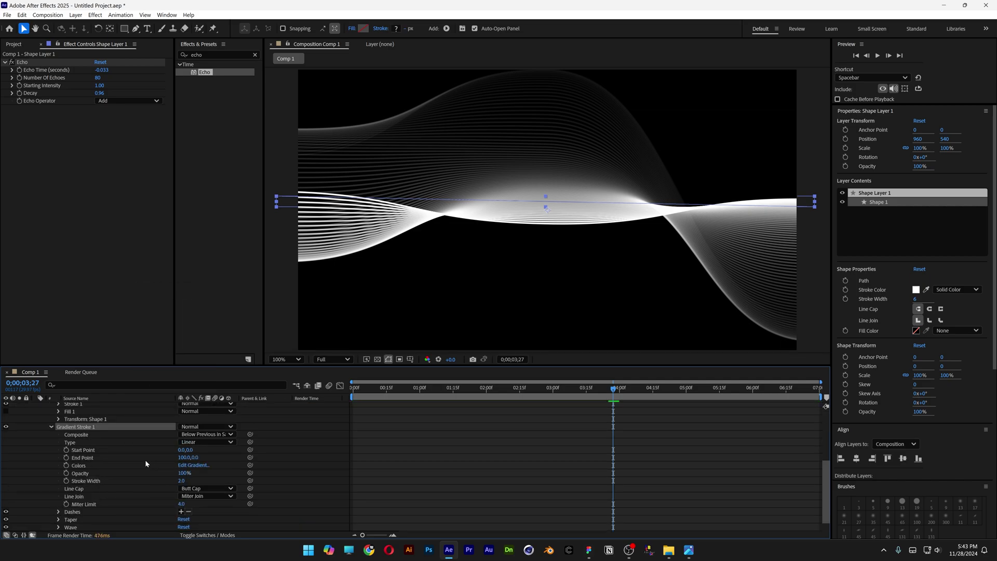
click(85, 466)
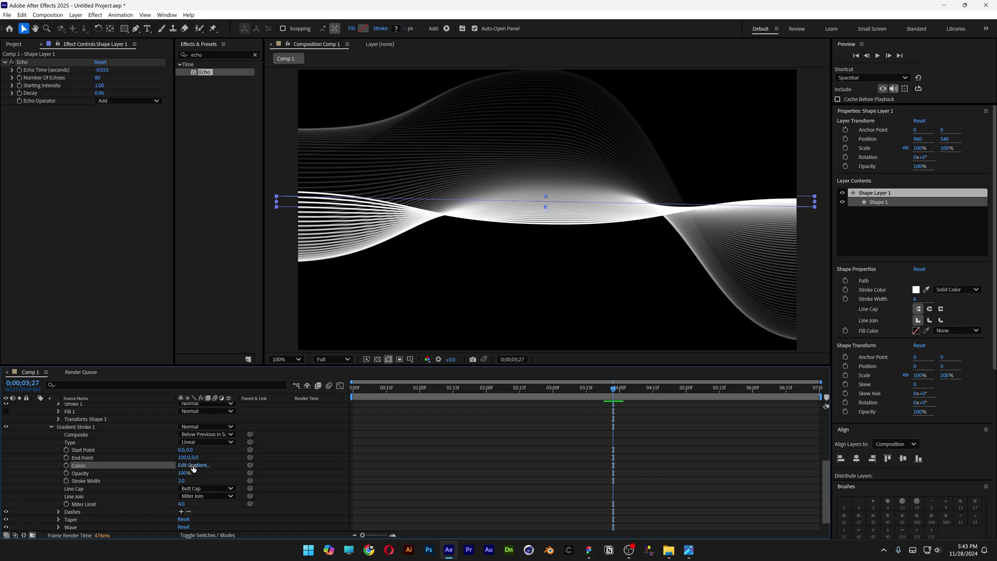
Make the gradient magenta, yellow and purple, composited Above Previous in Same Group
click(196, 466)
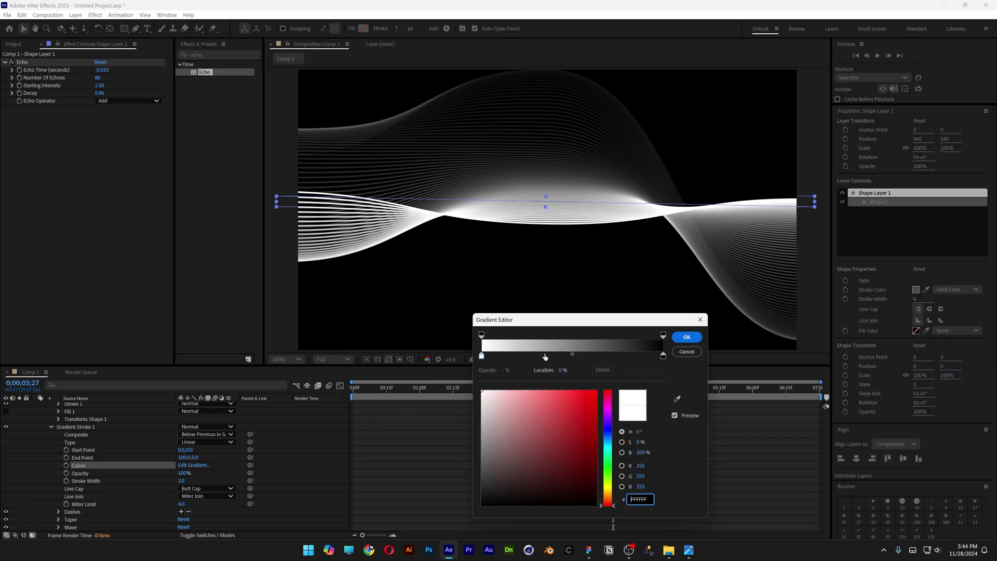
click(546, 356)
click(604, 357)
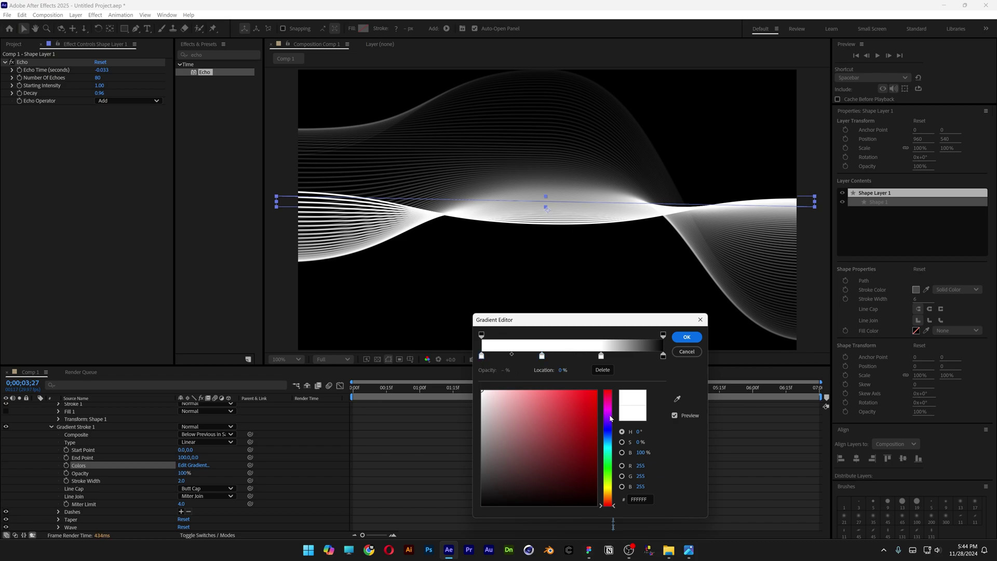
drag(609, 417, 608, 408)
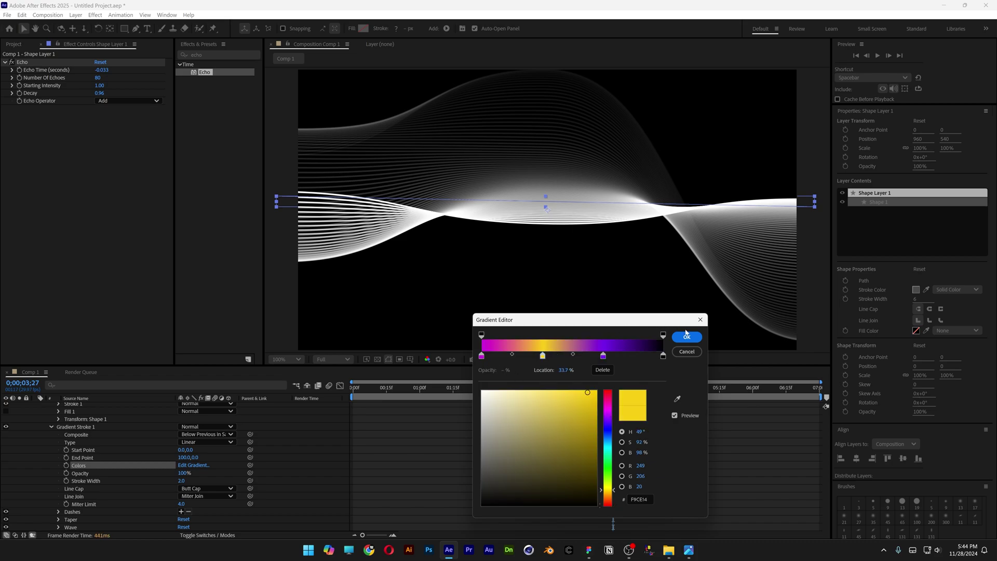
click(687, 337)
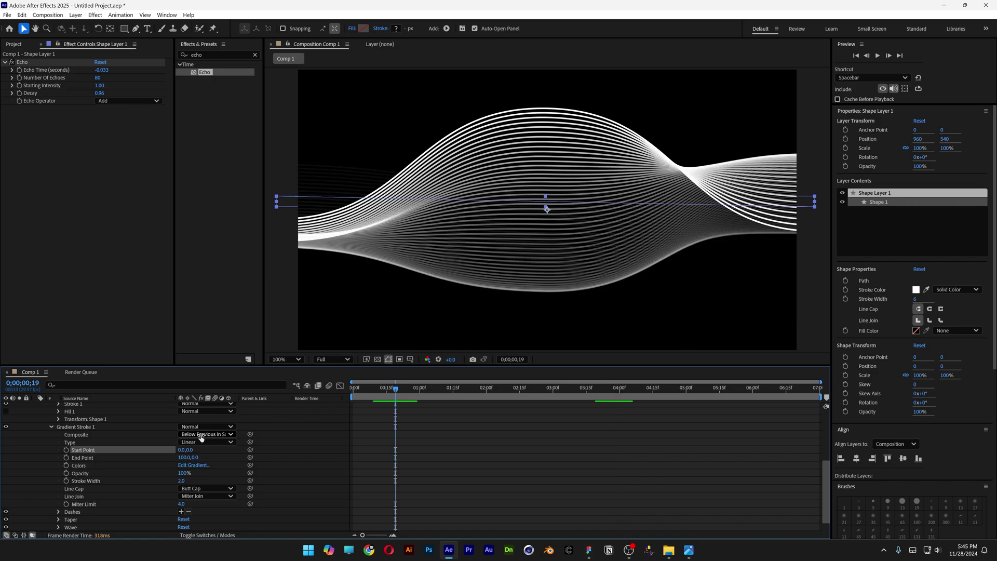
click(202, 435)
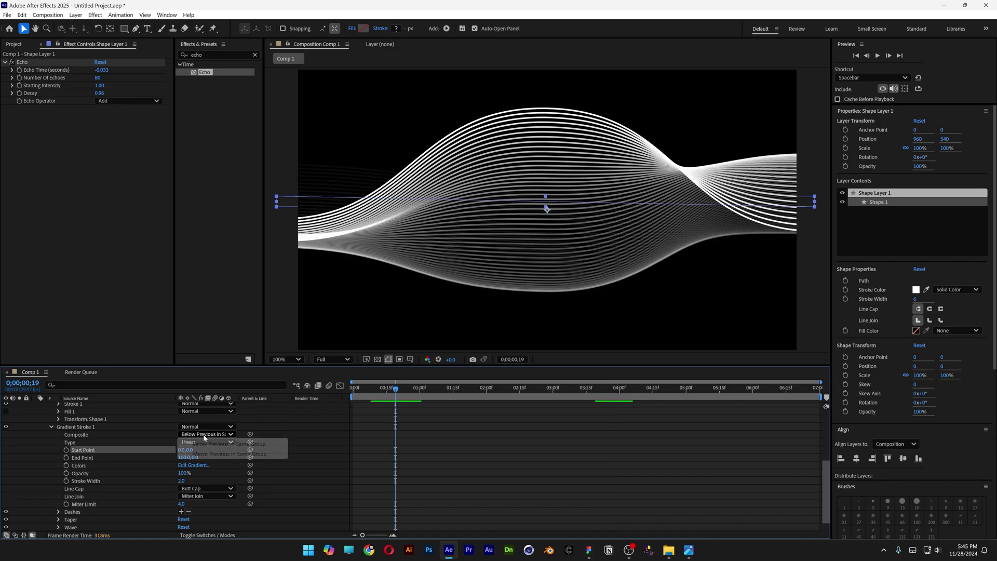
click(229, 454)
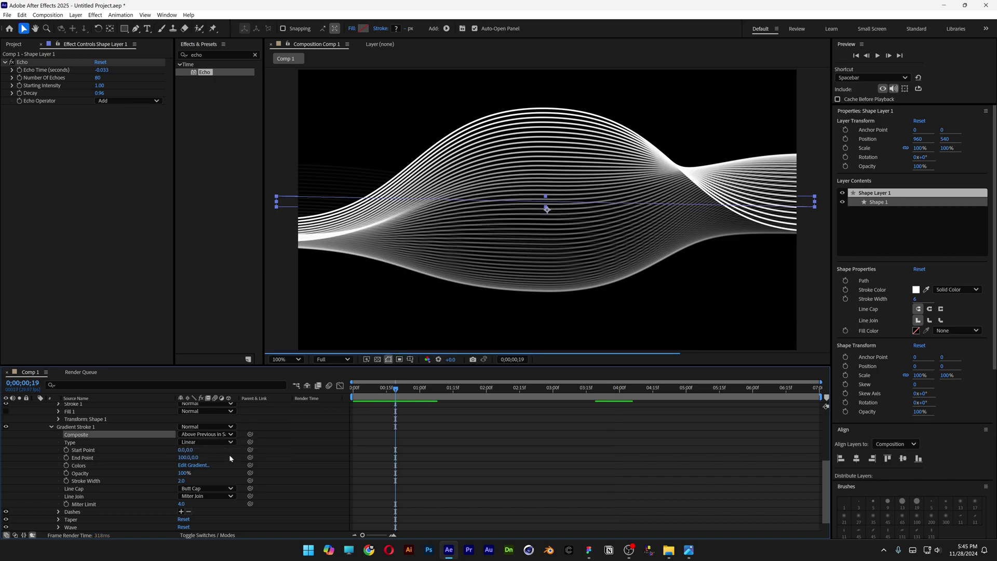
Scrub the Gradient Stroke's Start Point and End Point values to new positions
click(90, 452)
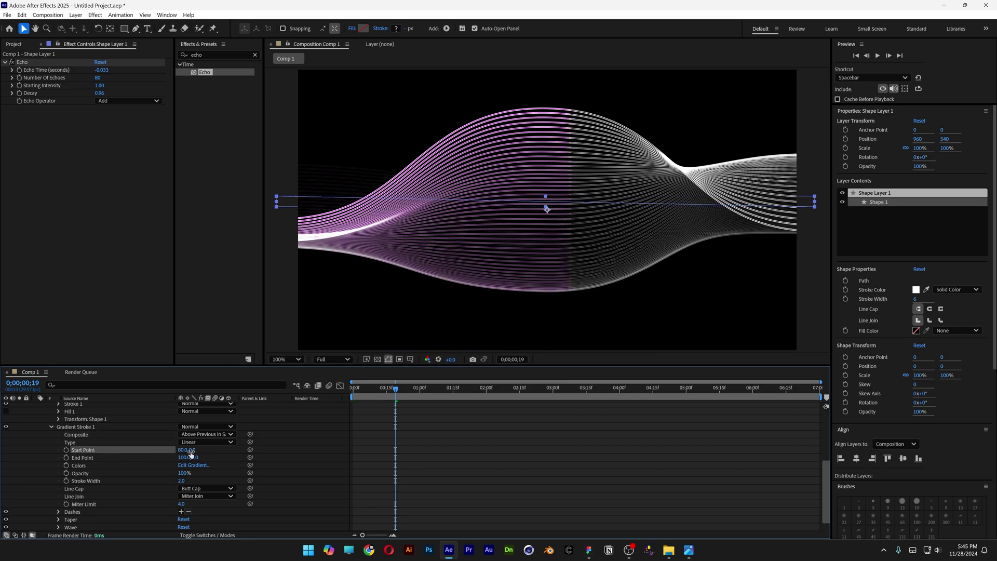
mouse_move(180, 451)
mouse_down()
mouse_move(90, 457)
mouse_move(210, 454)
mouse_move(126, 457)
mouse_move(144, 462)
mouse_up()
click(175, 458)
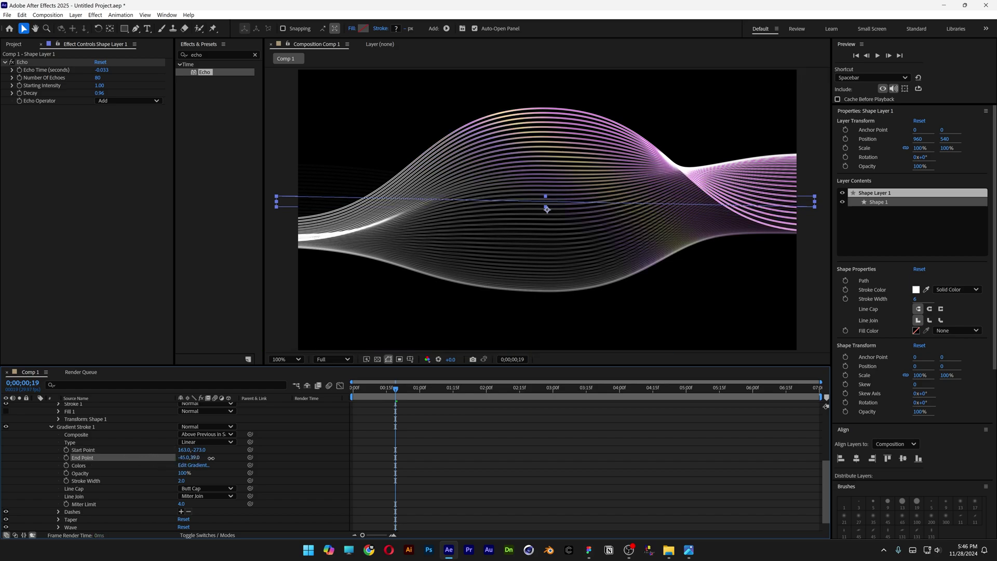
drag(196, 457, 527, 468)
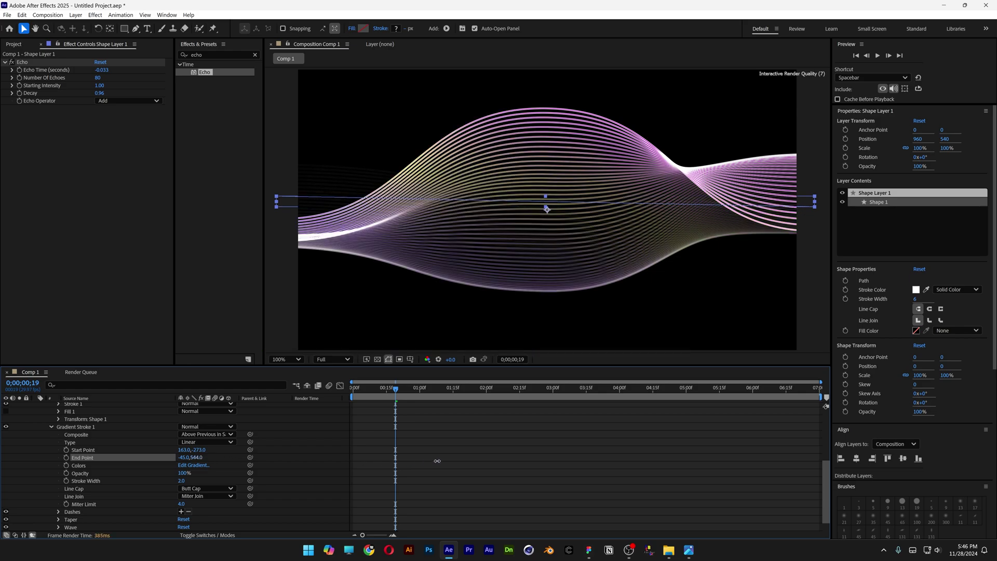
Set the gradient stroke width to 6 px and scrub its Start Point value lower
click(125, 481)
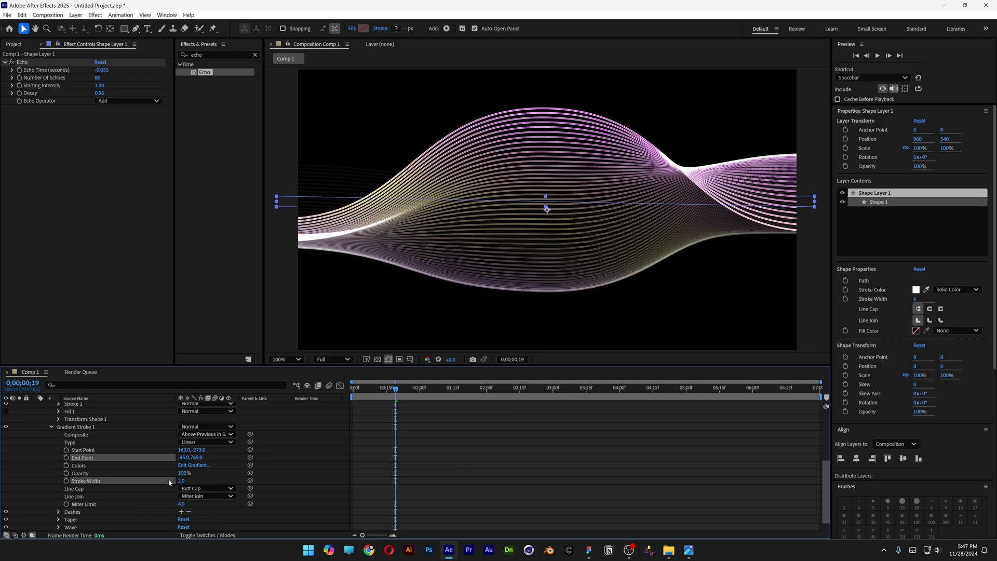
key(Return)
drag(190, 450, 156, 450)
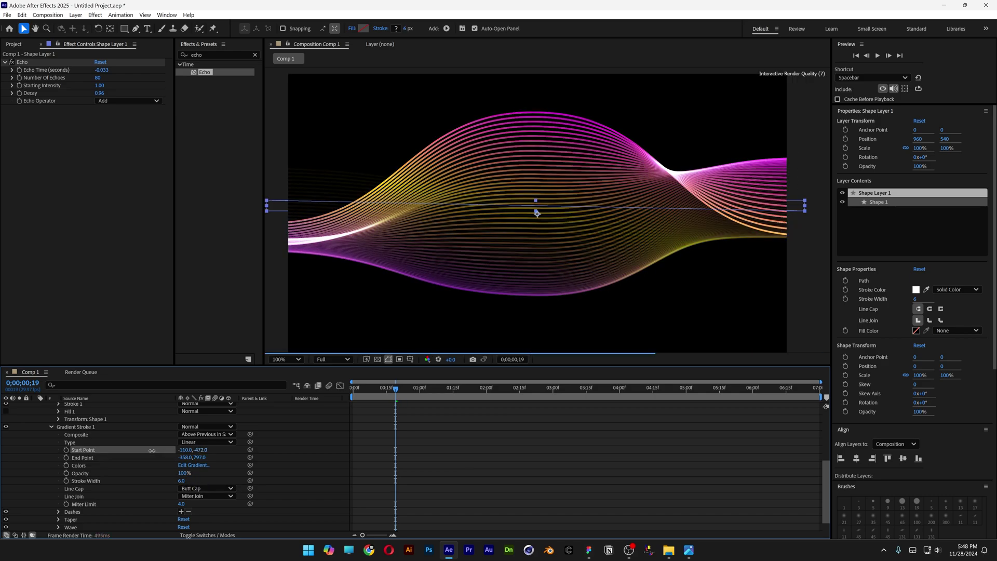